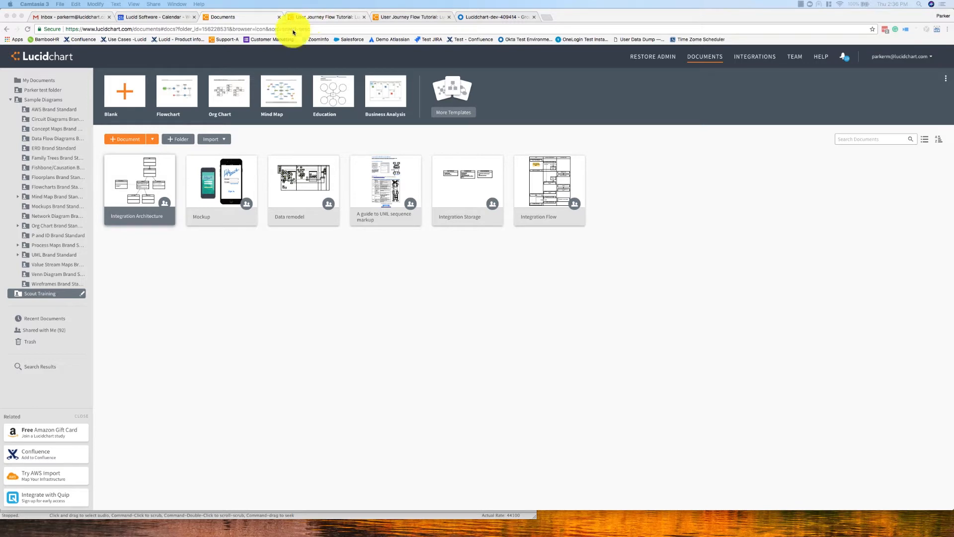
Step: In the editable User Journey Flow Tutorial, connect Log in or sign up to Enter password, and Enter password to the Correct? decision
left_click(124, 141)
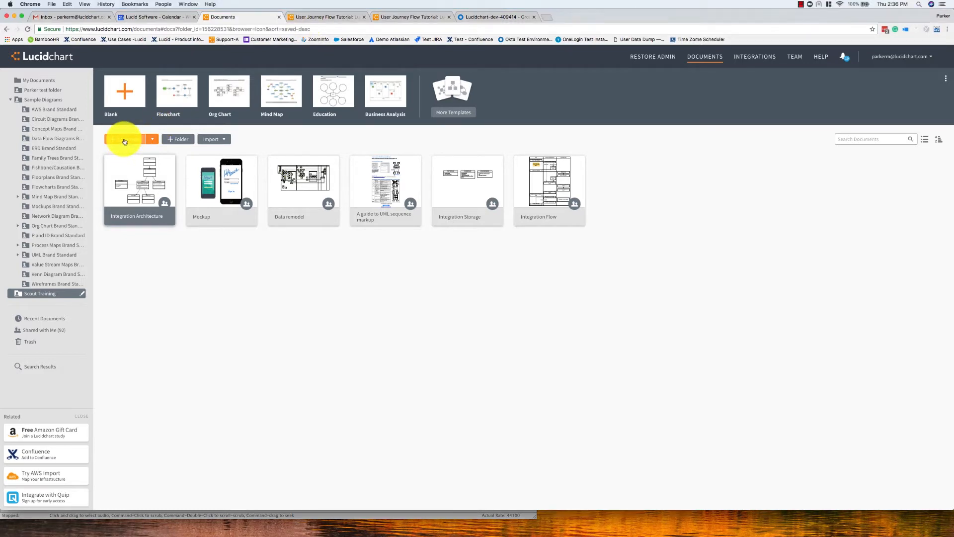
left_click(293, 16)
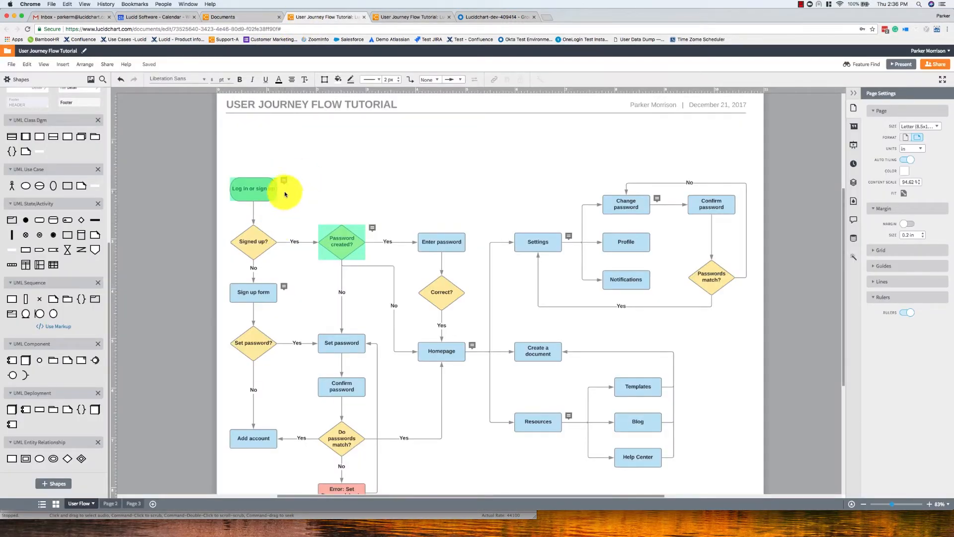
left_click_drag(277, 189, 470, 293)
Step: View the document's advanced sharing options for collaborators, then close them
left_click(932, 67)
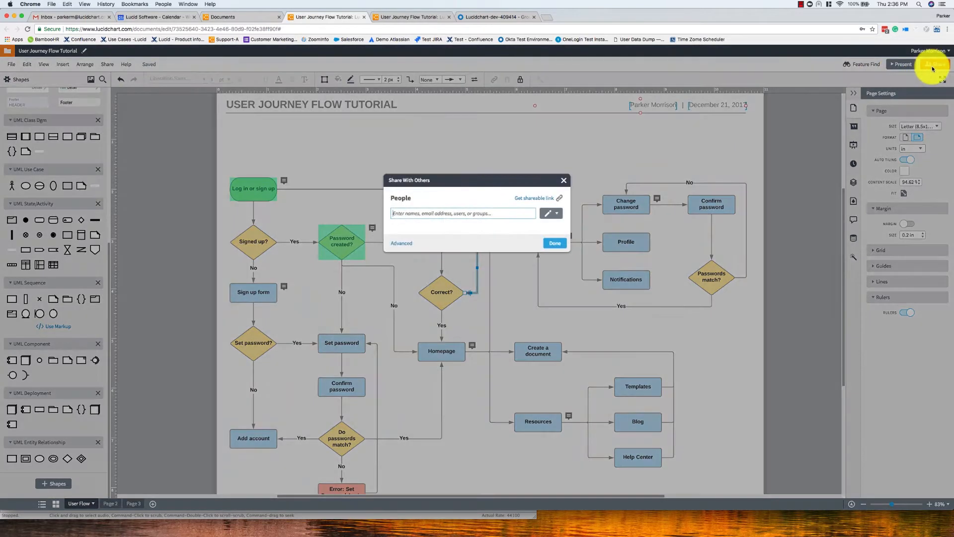
left_click(397, 239)
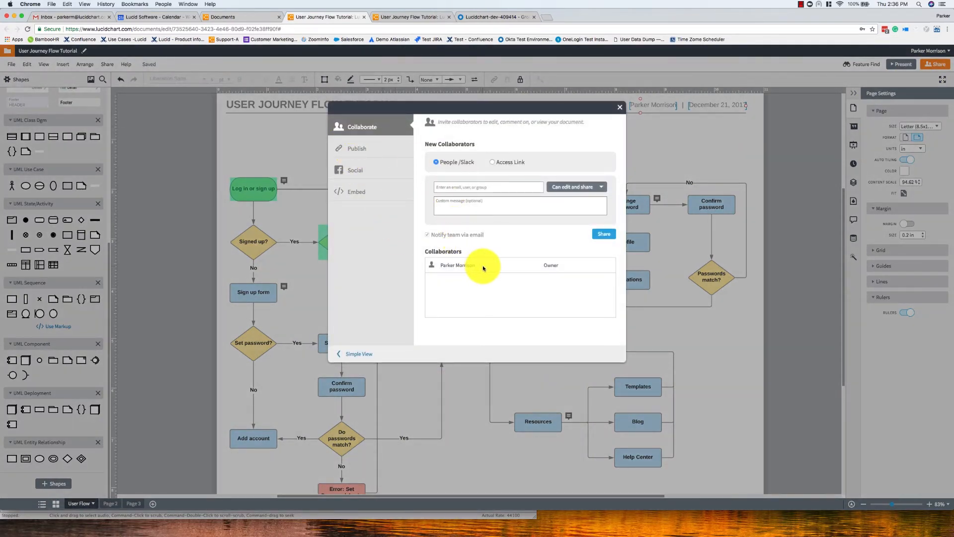
left_click(619, 107)
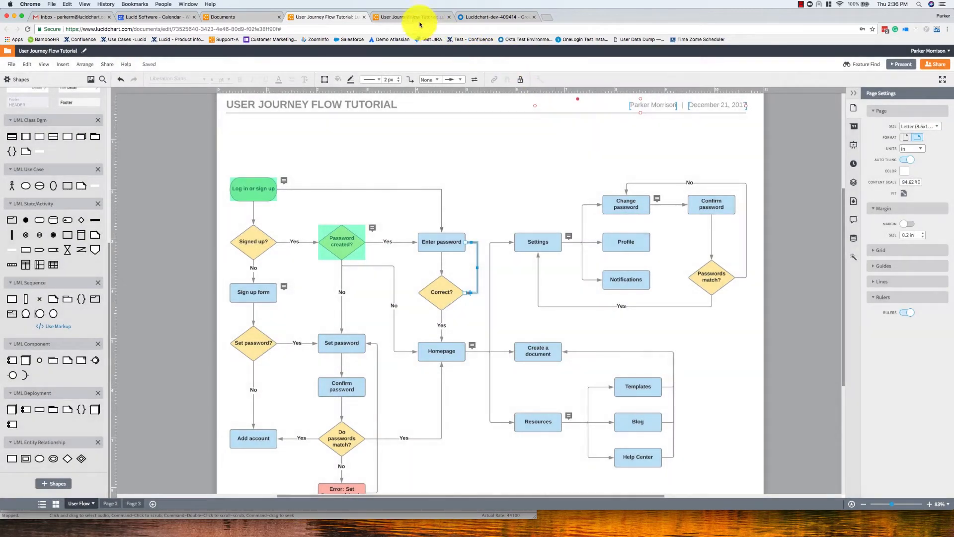
Step: Switch to the view-only version of the document and look through Page 2, Page 3 and User Flow
left_click(420, 21)
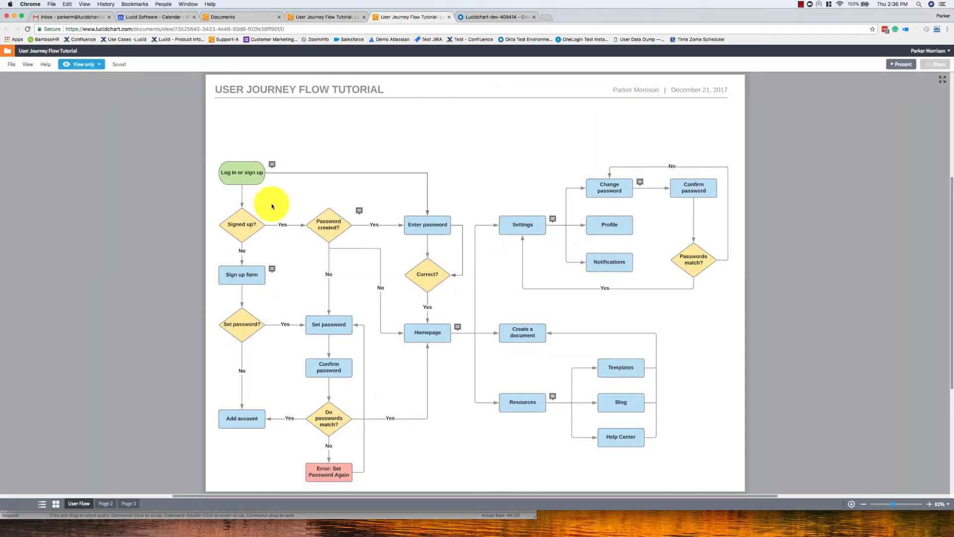
left_click(106, 503)
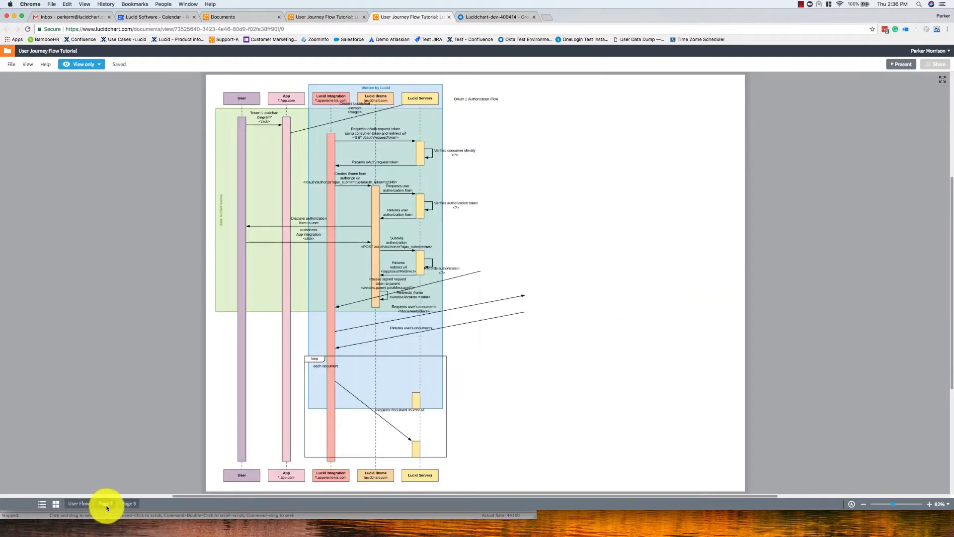
left_click(128, 504)
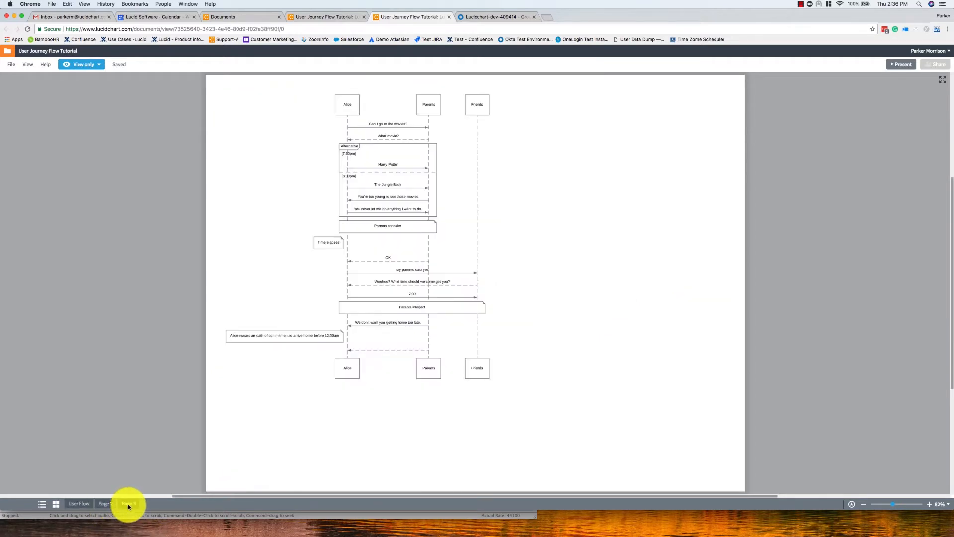
left_click(88, 503)
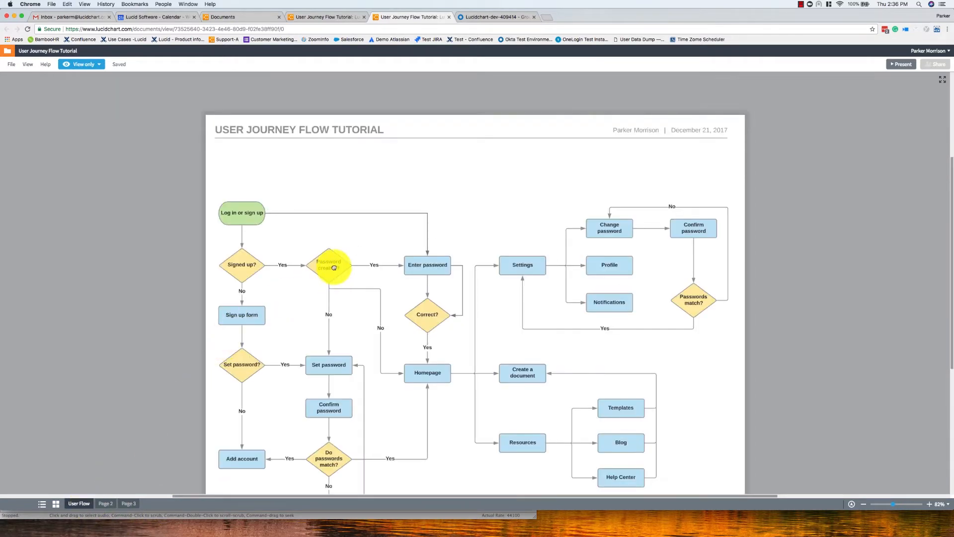
Step: Read the comment on the Password created? decision and preview the diagram in full-screen presentation mode
mouse_move(366, 242)
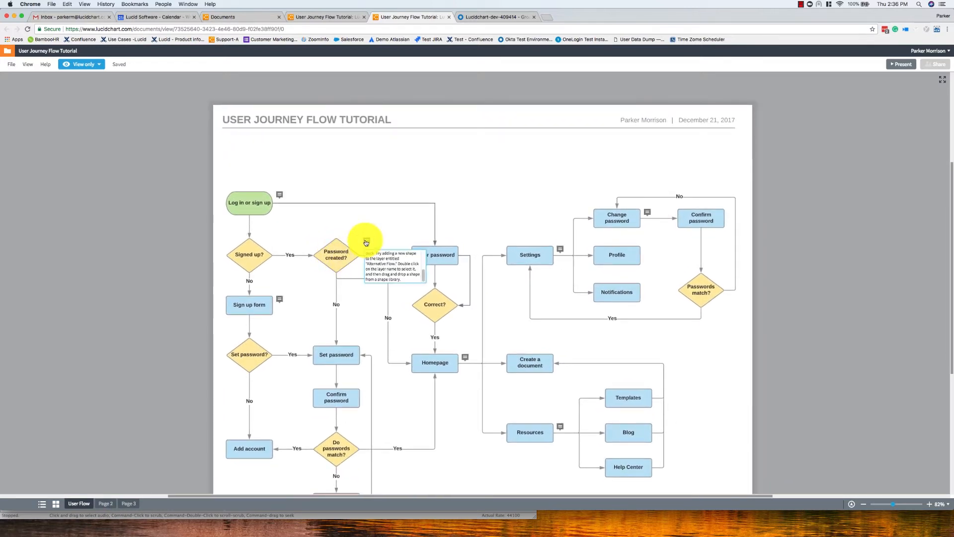
scroll(382, 264, "up", 5)
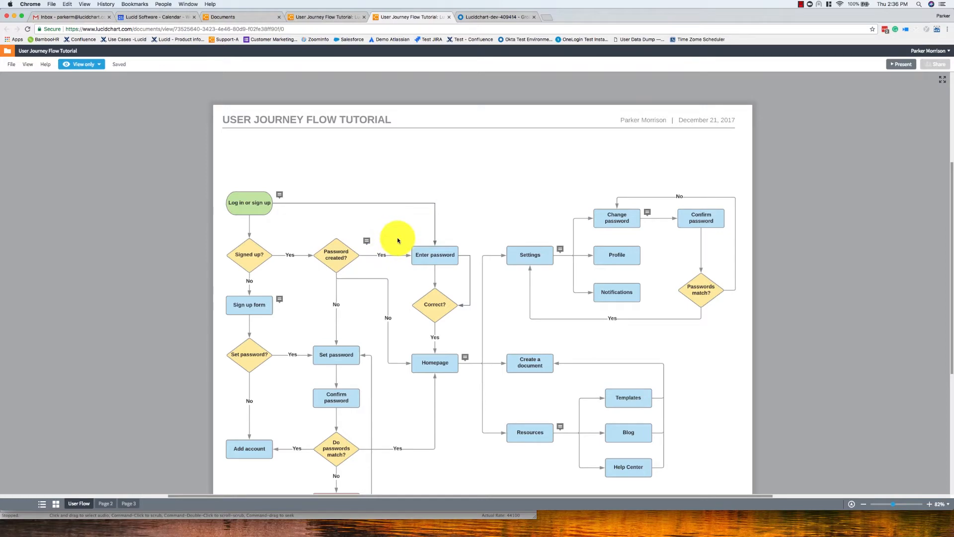
left_click(897, 65)
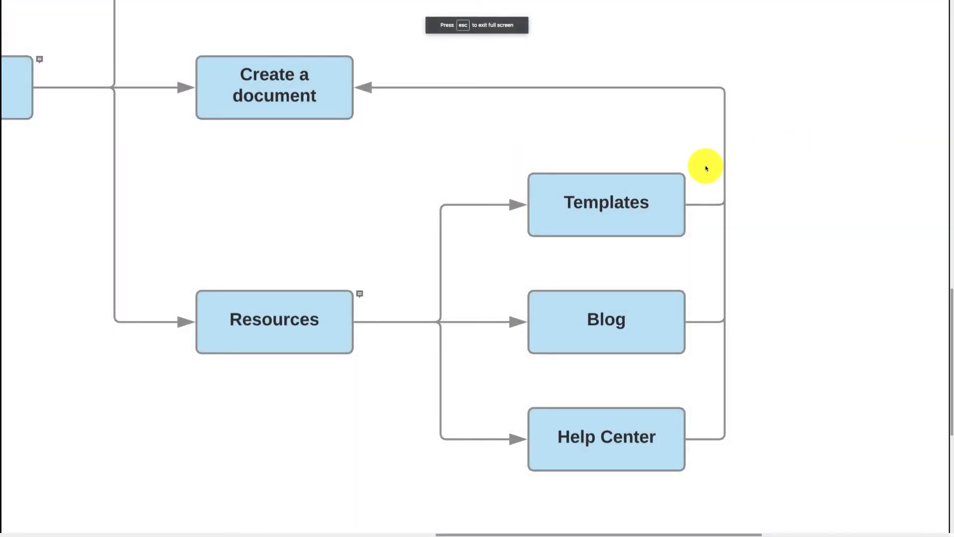
key("Escape")
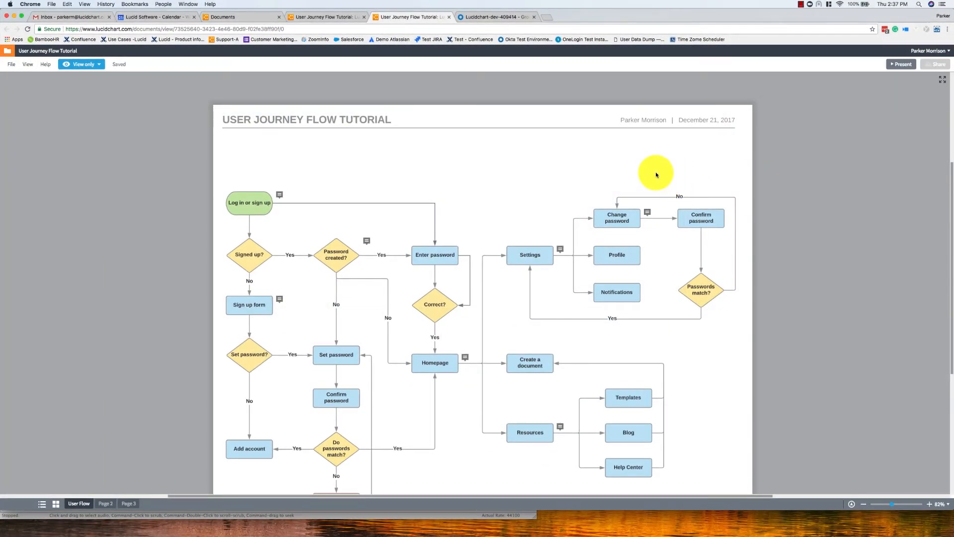
Step: Check the view-only status details and the option for requesting edit access to the document
left_click(94, 64)
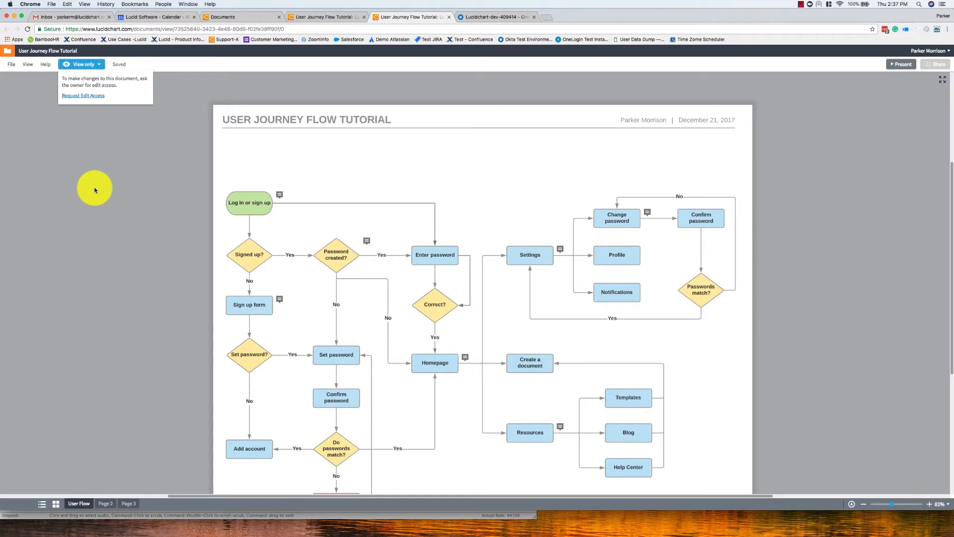
left_click(97, 177)
scroll(98, 177, "down", 2)
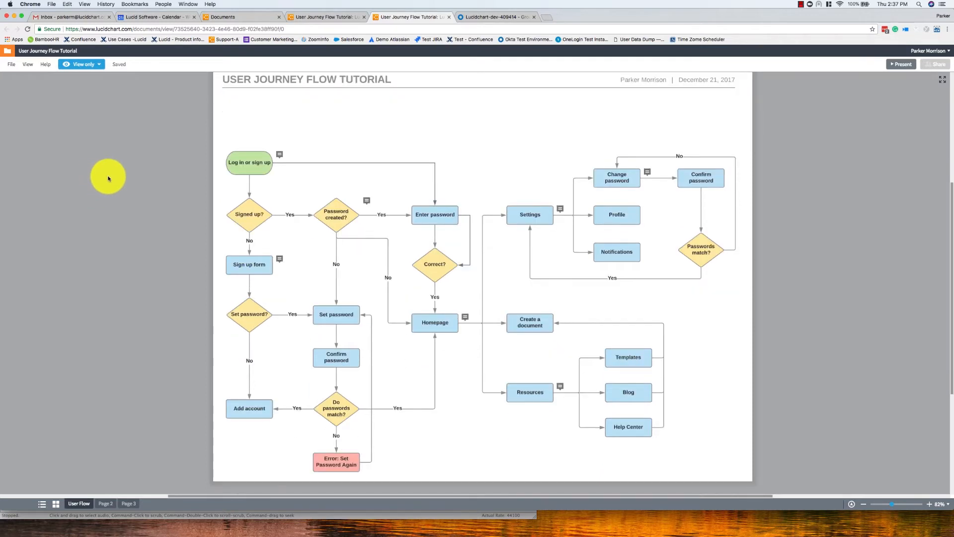
scroll(108, 179, "up", 1)
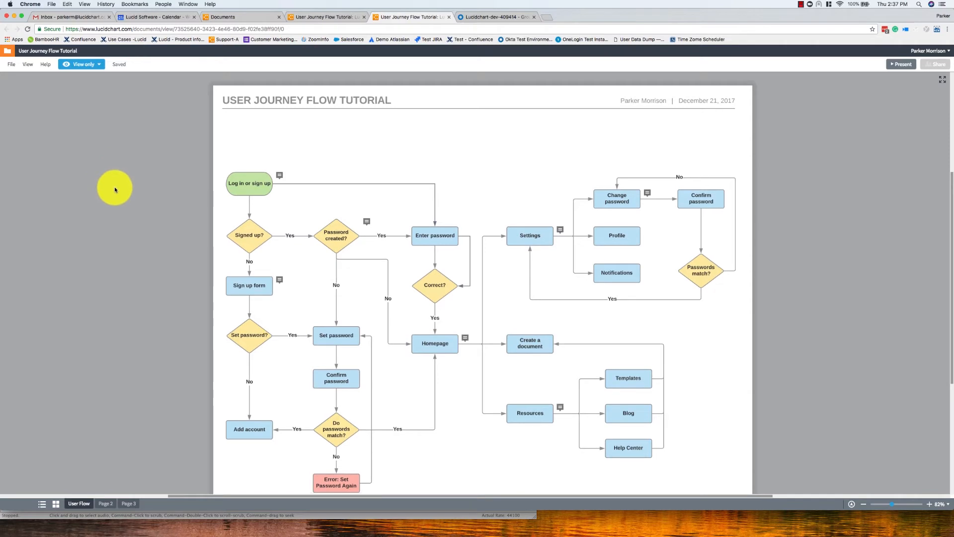
left_click(100, 65)
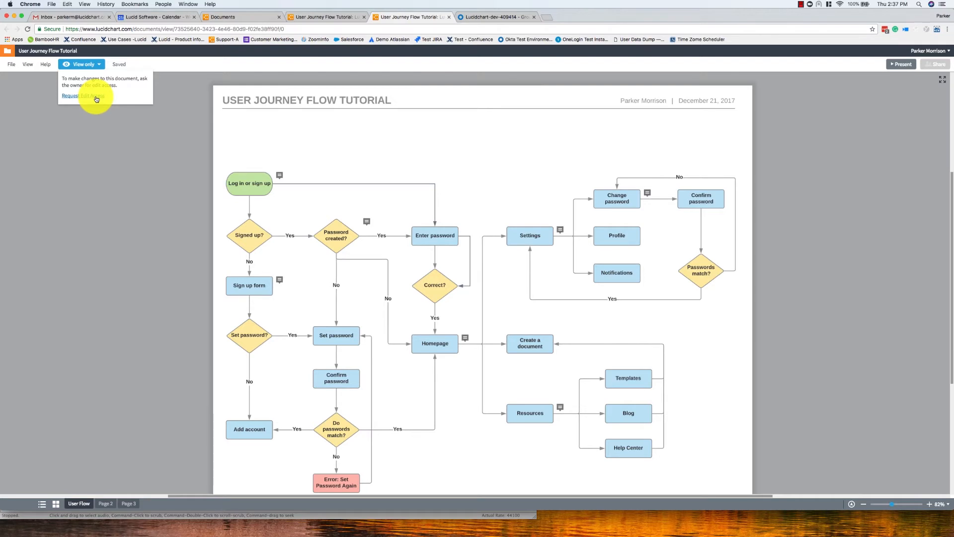
left_click(132, 127)
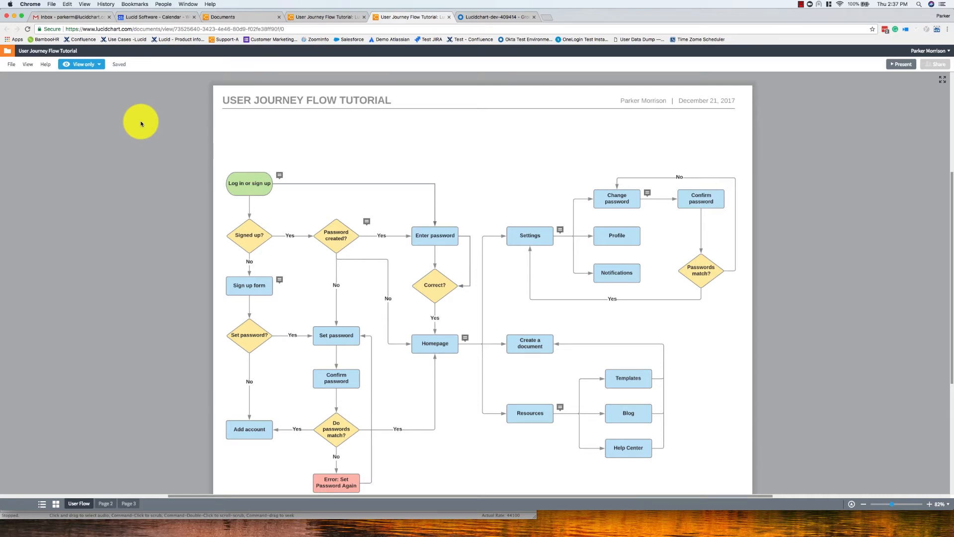
Step: Review the team's Lucidchart license settings for new team members, license requests and user invitations
left_click(248, 17)
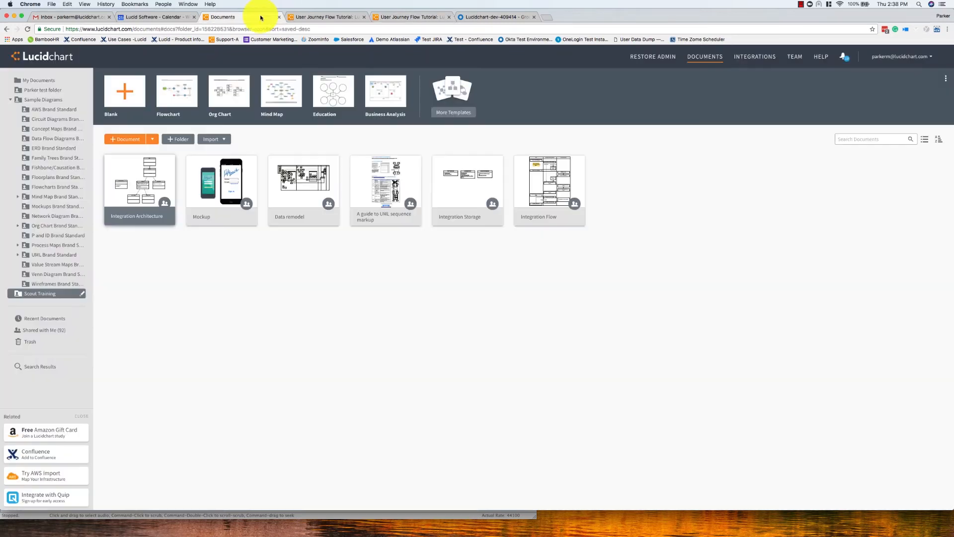
left_click(795, 57)
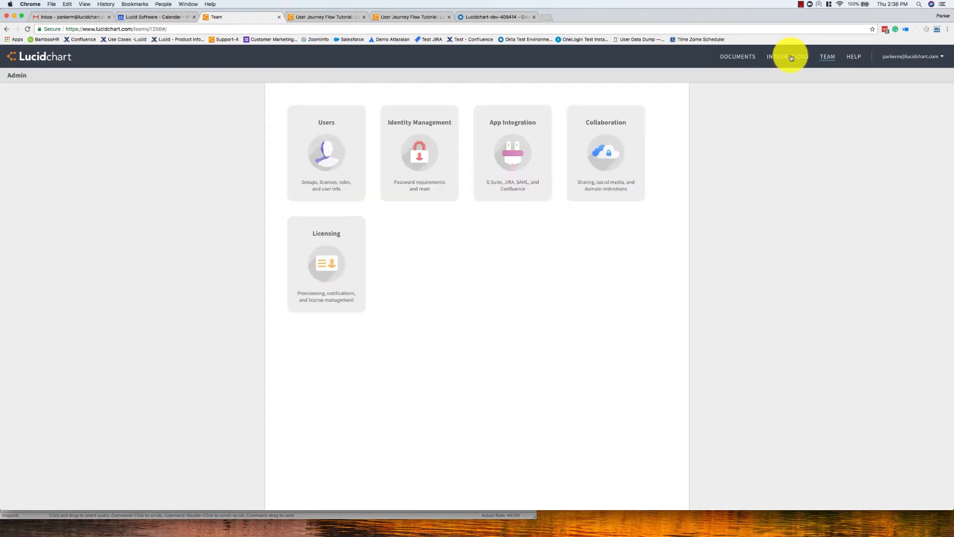
left_click(338, 241)
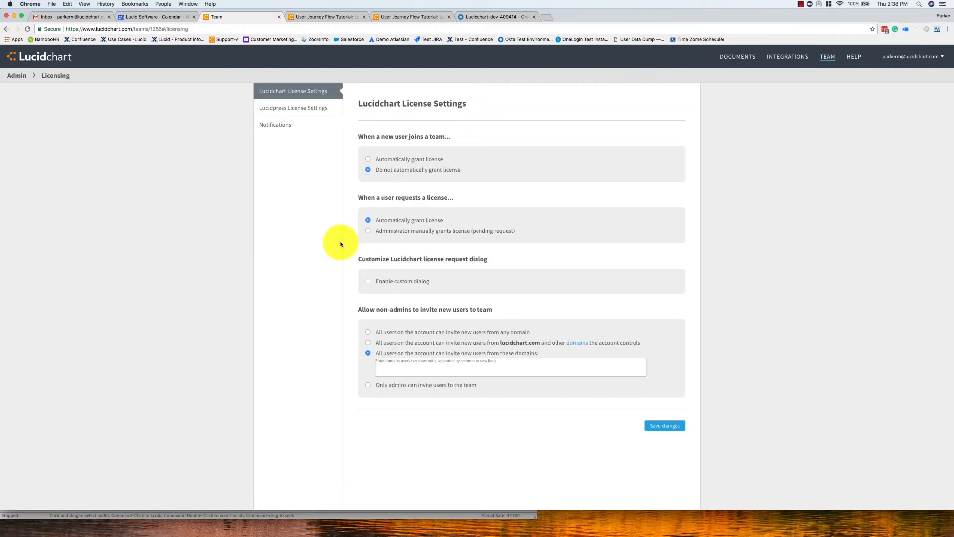
left_click(368, 170)
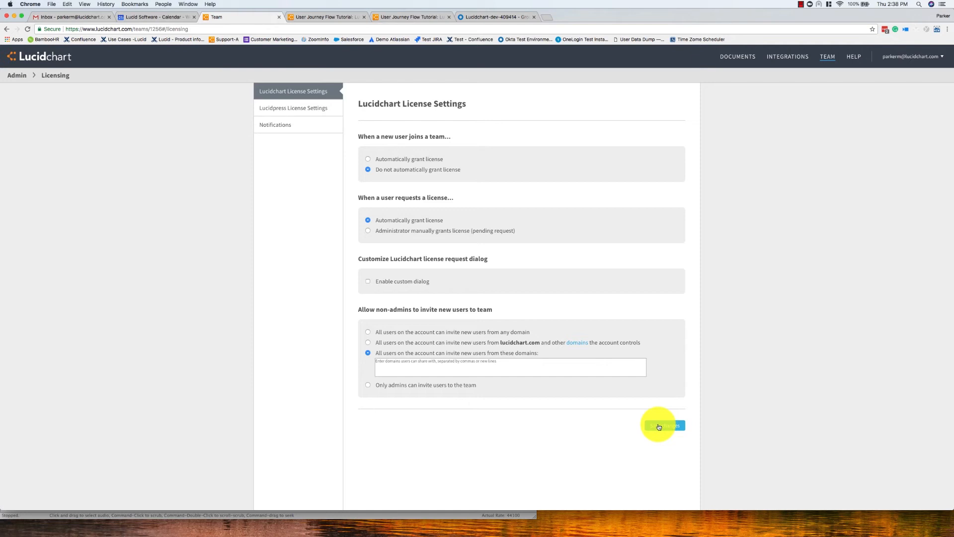
left_click(11, 81)
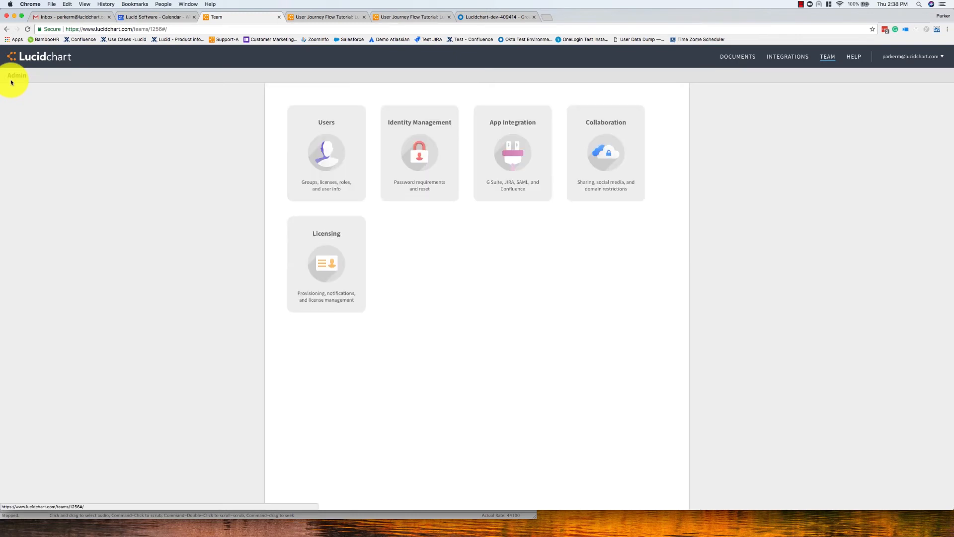
Step: Open the team's user list and view the first user's licenses, roles and groups
left_click(311, 151)
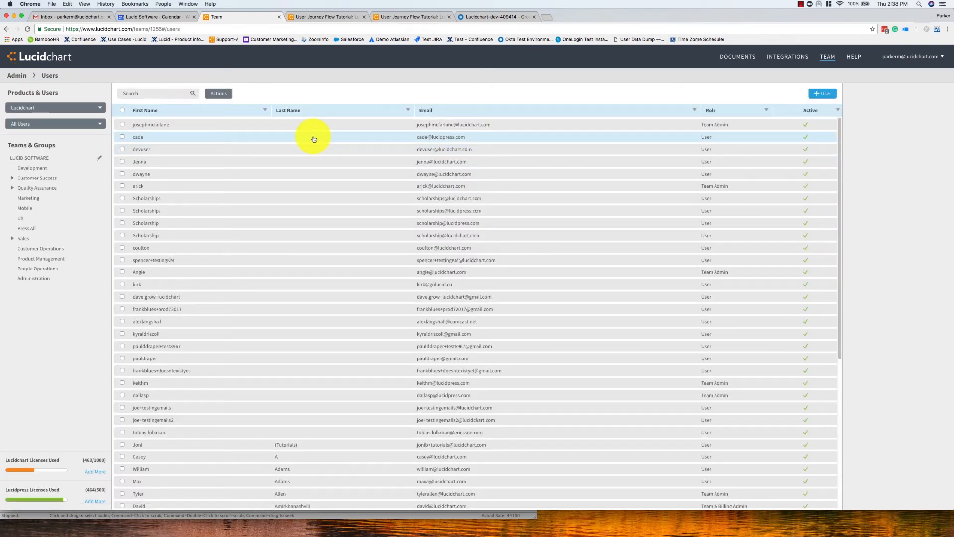
left_click(318, 129)
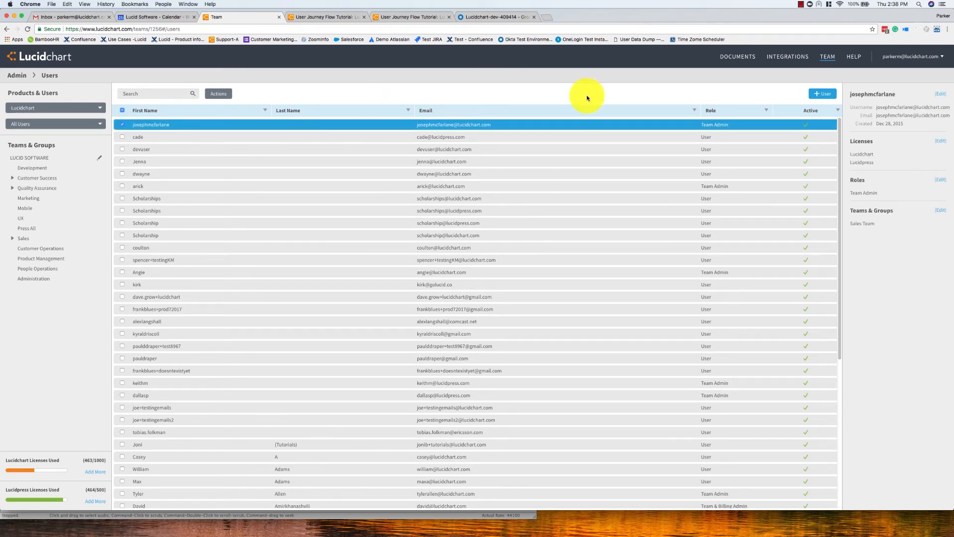
left_click(817, 95)
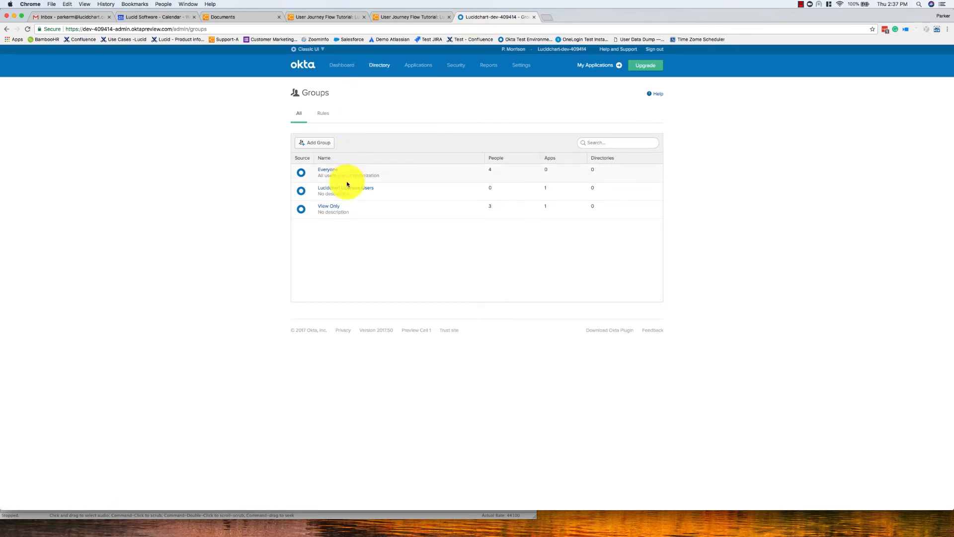
Step: In Okta, add the remaining non-member to the View Only group, save the membership and return to the group list
left_click(328, 209)
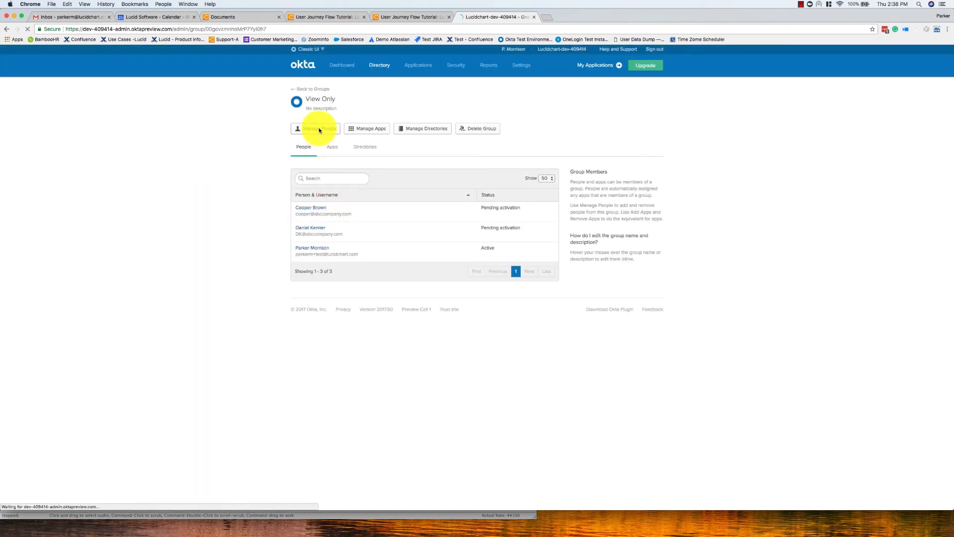
left_click(318, 128)
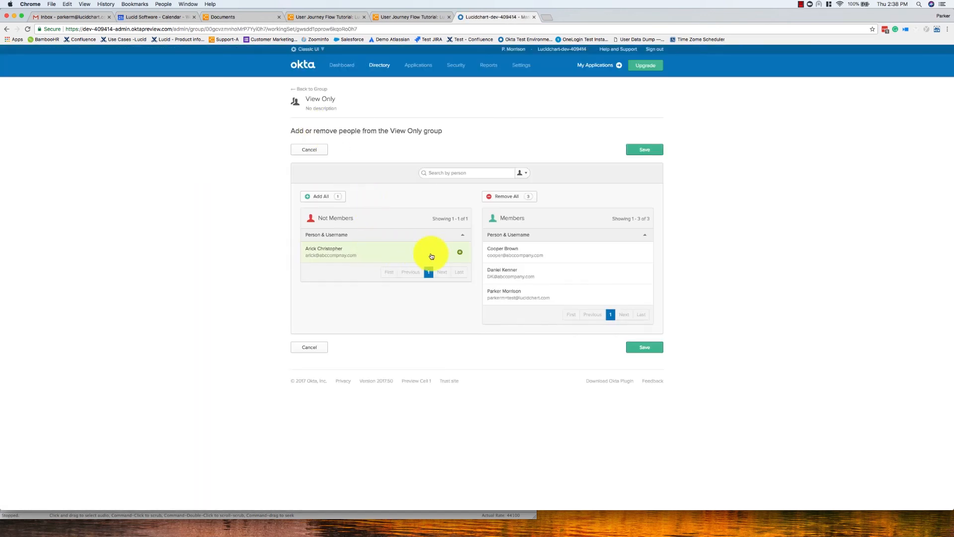
left_click(458, 253)
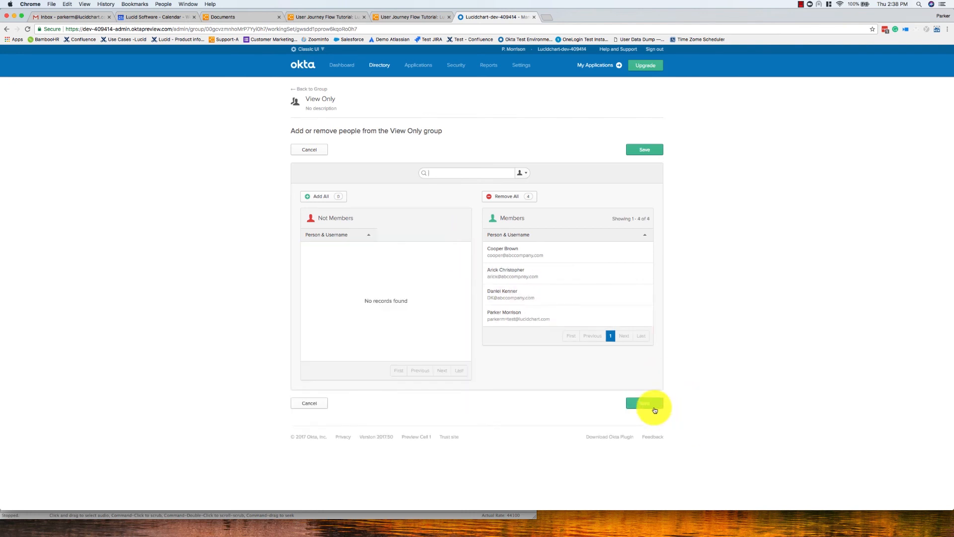
left_click(655, 406)
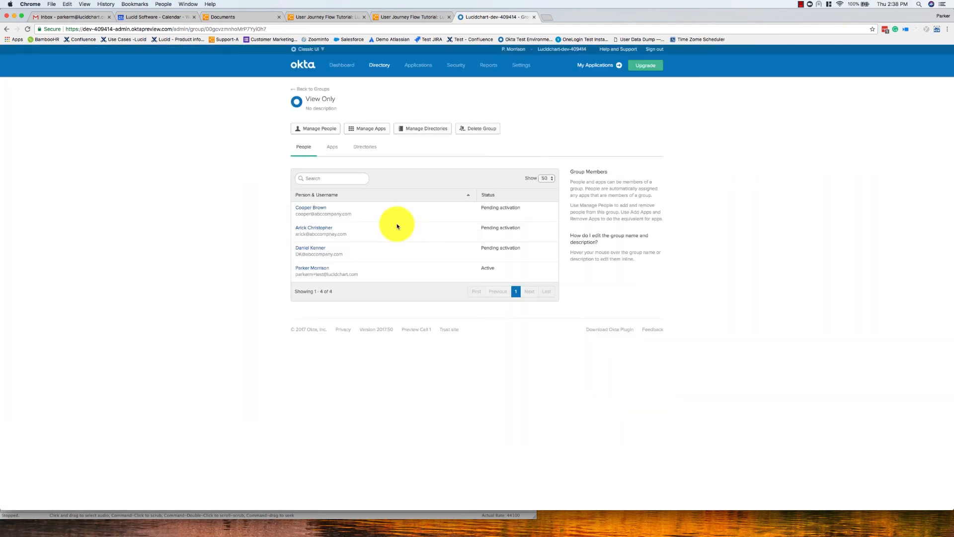
left_click(303, 89)
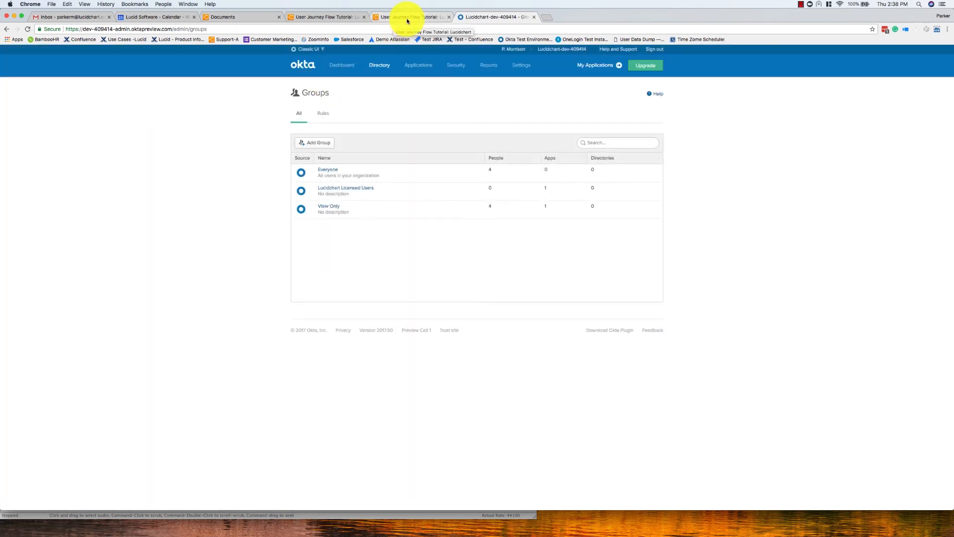
Step: Switch back to the view-only User Journey Flow Tutorial in Lucidchart and open a request for edit access
left_click(254, 15)
left_click(340, 14)
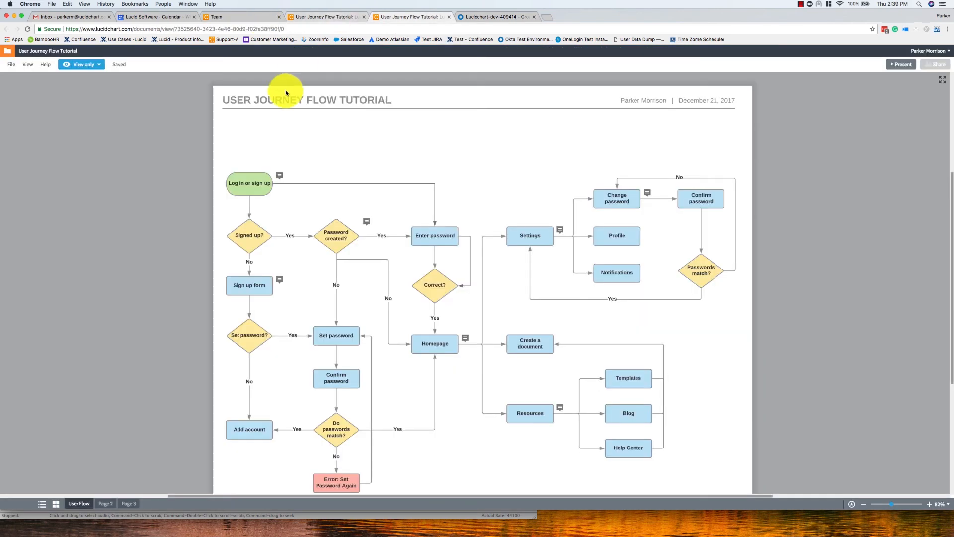
left_click(90, 65)
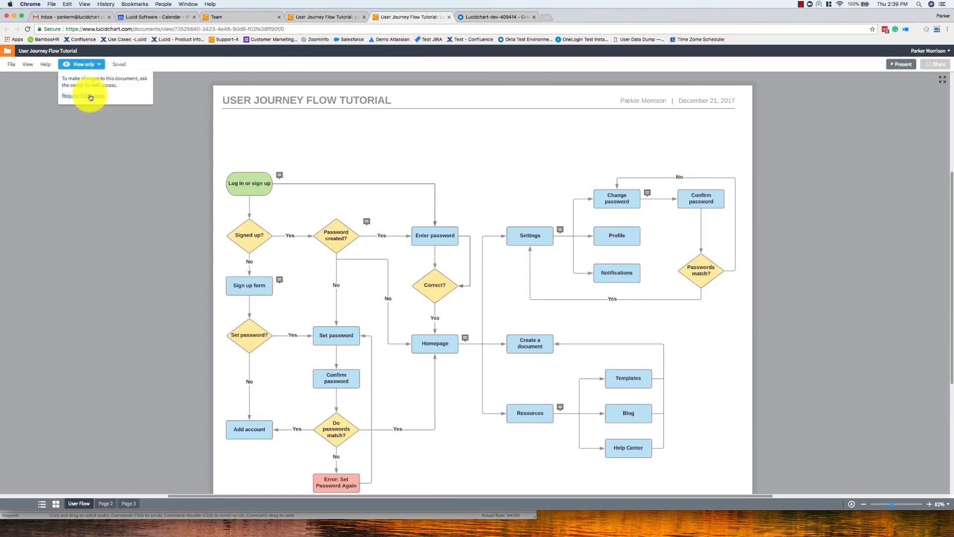
left_click(91, 97)
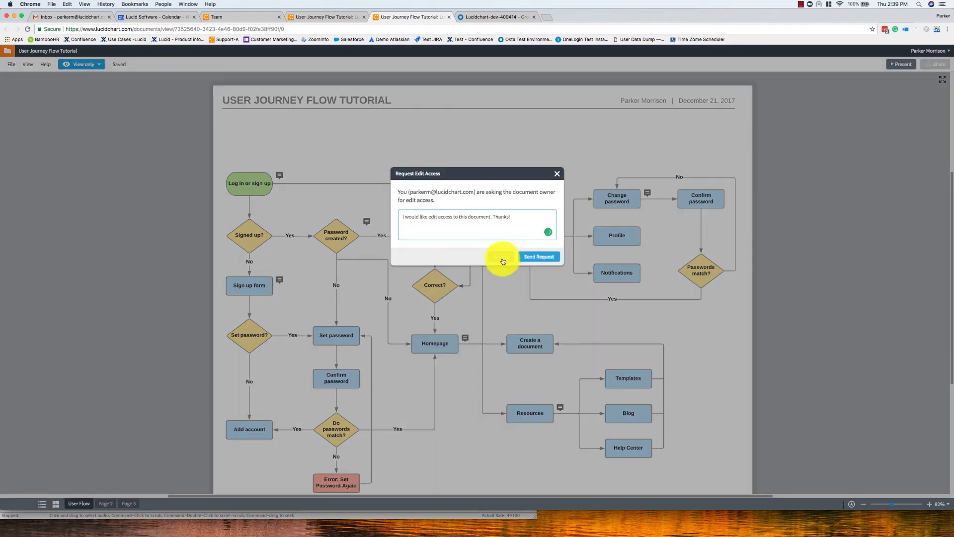